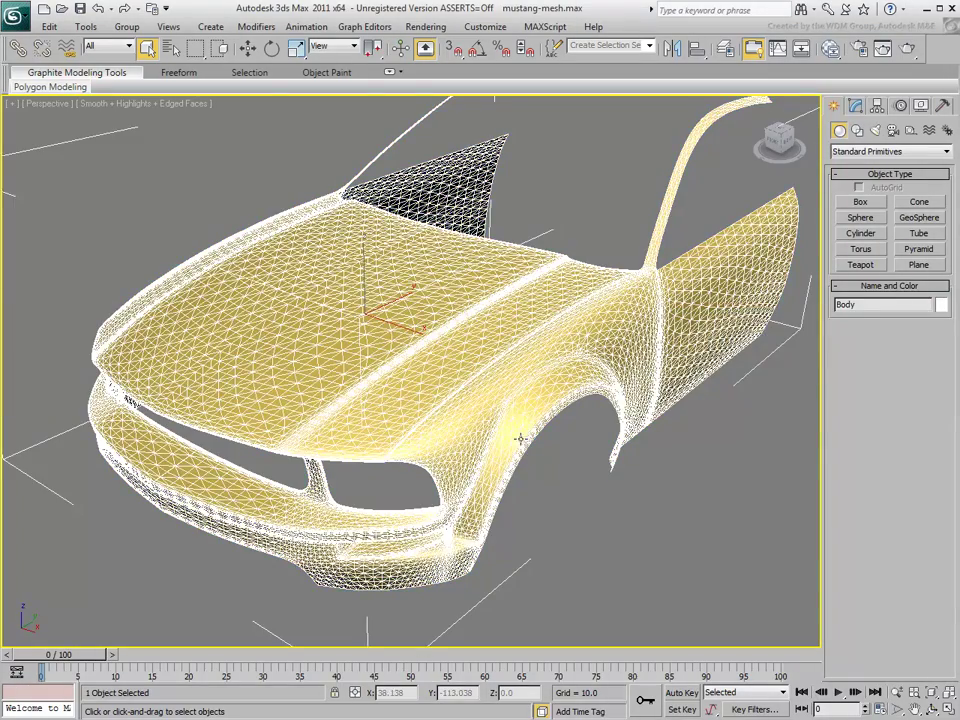
# Expand the Graphite Modeling Tools ribbon and reselect the Mustang Body mesh
pyautogui.keyDown('alt'); pyautogui.moveTo(536, 455); pyautogui.dragTo(578, 484, button='middle'); pyautogui.keyUp('alt')
pyautogui.click(623, 535)
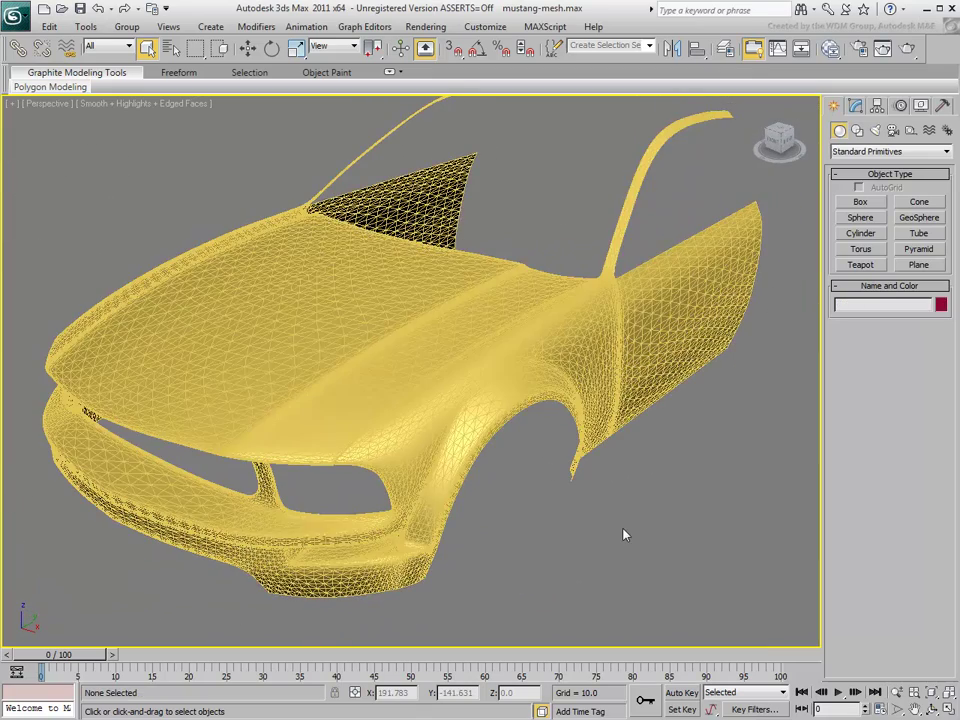
pyautogui.click(389, 75)
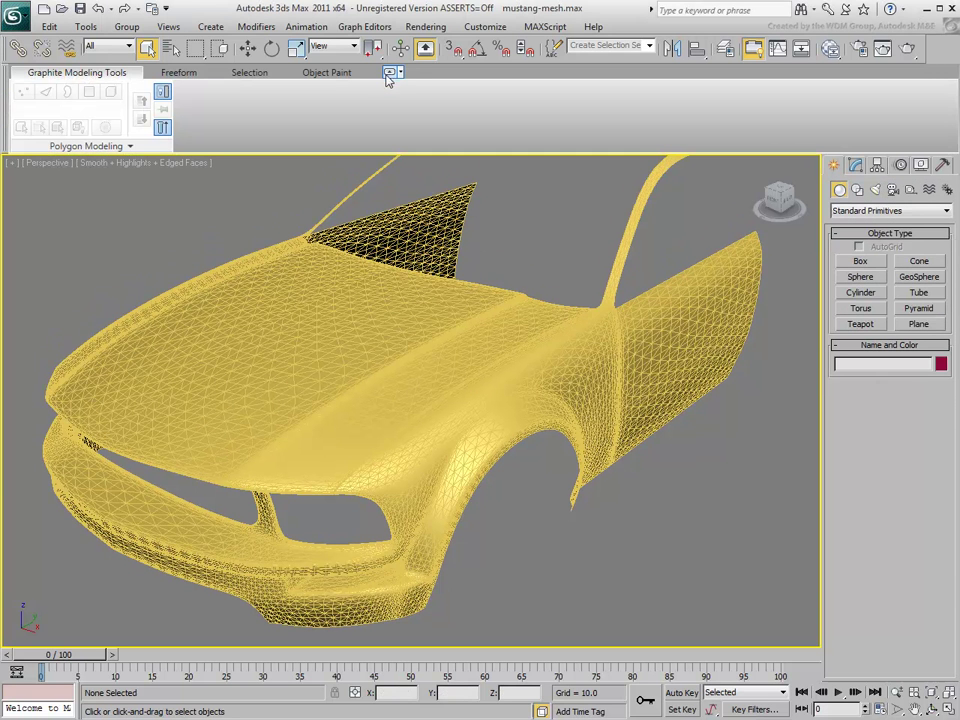
pyautogui.click(555, 381)
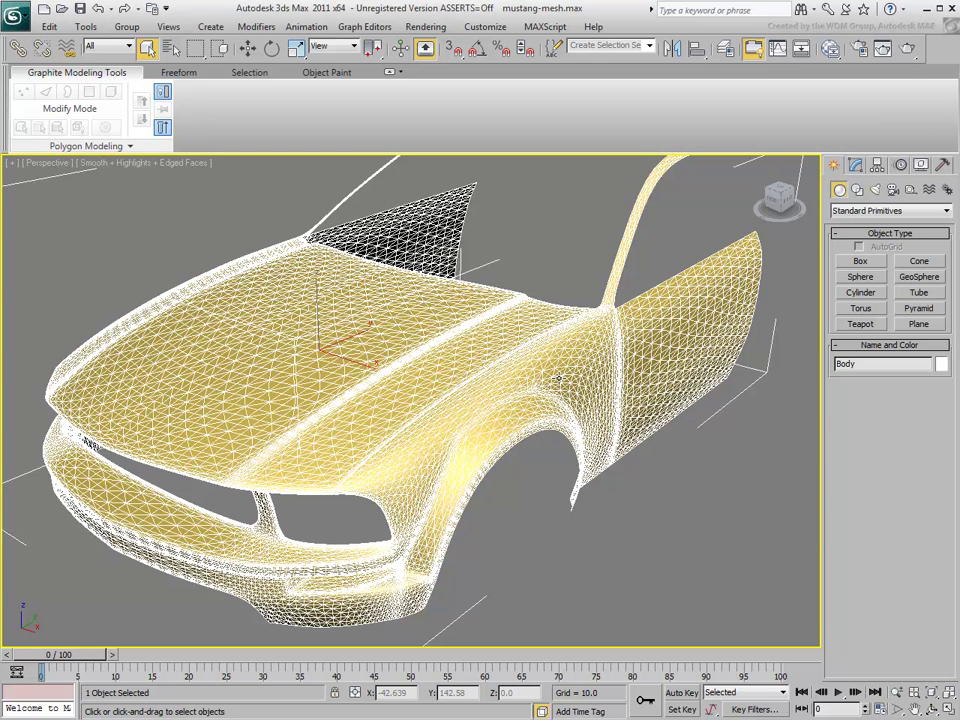
# Add an Edit Poly modifier to the Body from the Modify panel's Modifier List
pyautogui.click(856, 166)
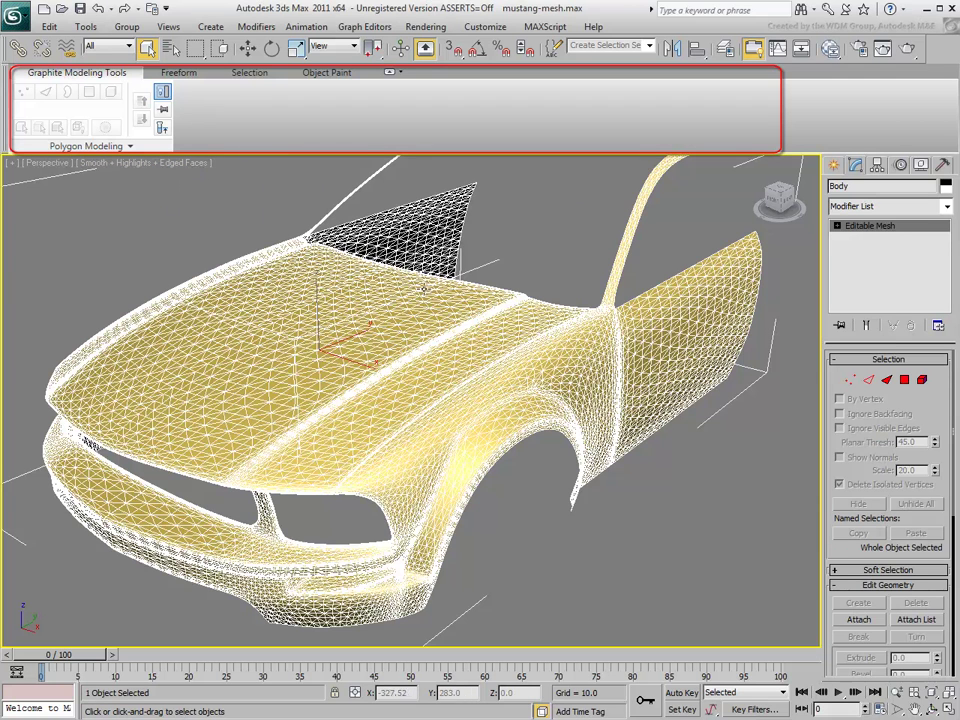
pyautogui.click(947, 206)
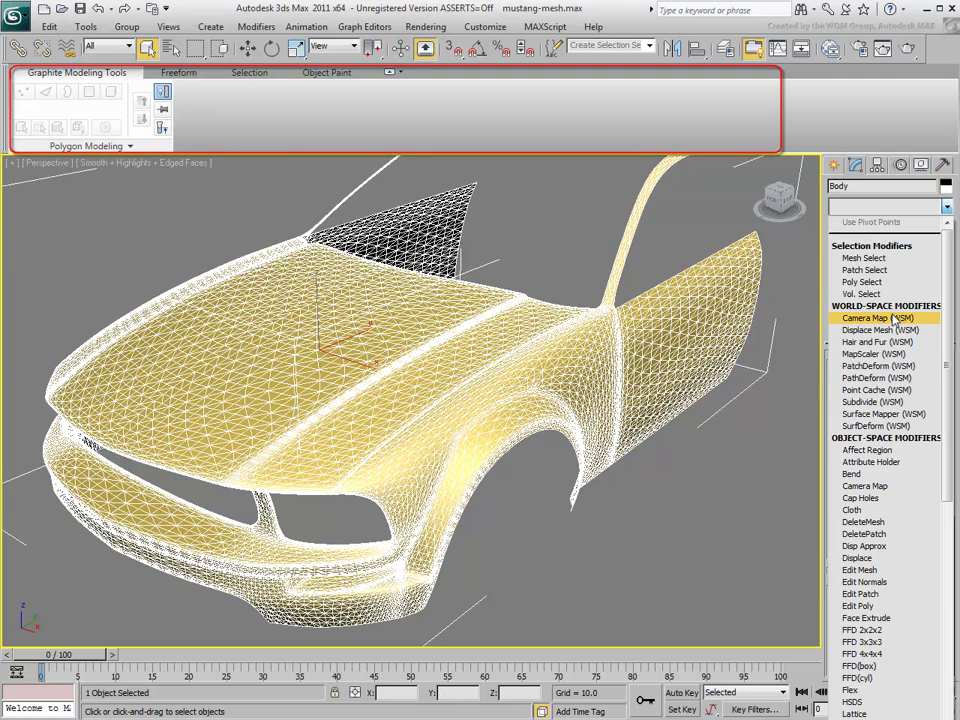
pyautogui.click(880, 606)
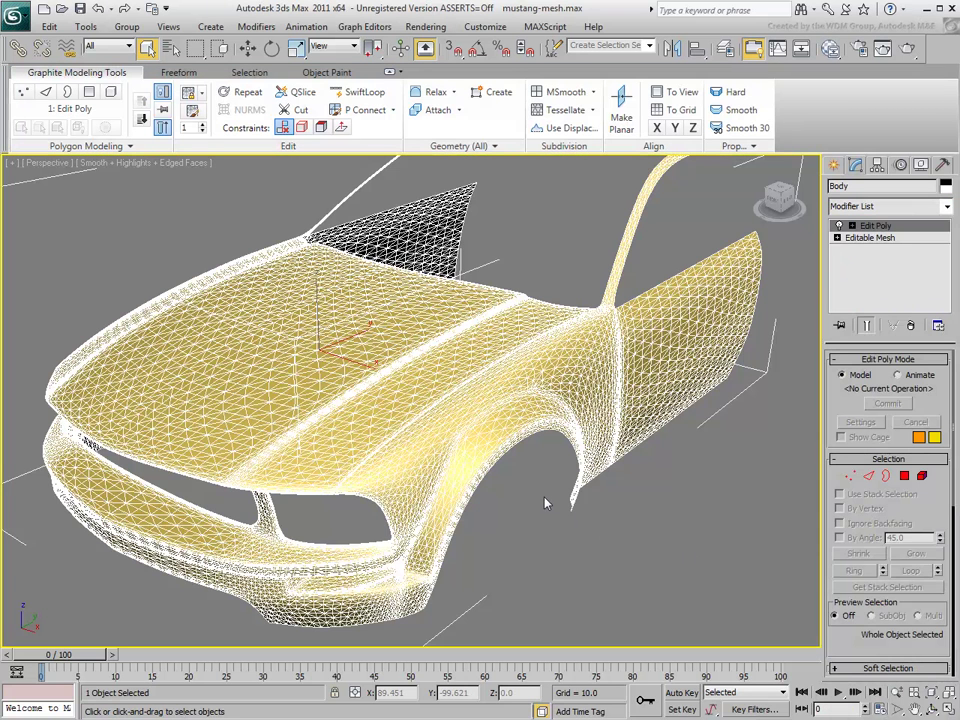
# In Vertex mode, select and delete the vertices of the car's left half
pyautogui.keyDown('alt'); pyautogui.moveTo(525, 482); pyautogui.dragTo(447, 505, button='middle'); pyautogui.keyUp('alt')
pyautogui.scroll(-4, 549, 485)
pyautogui.press('1')
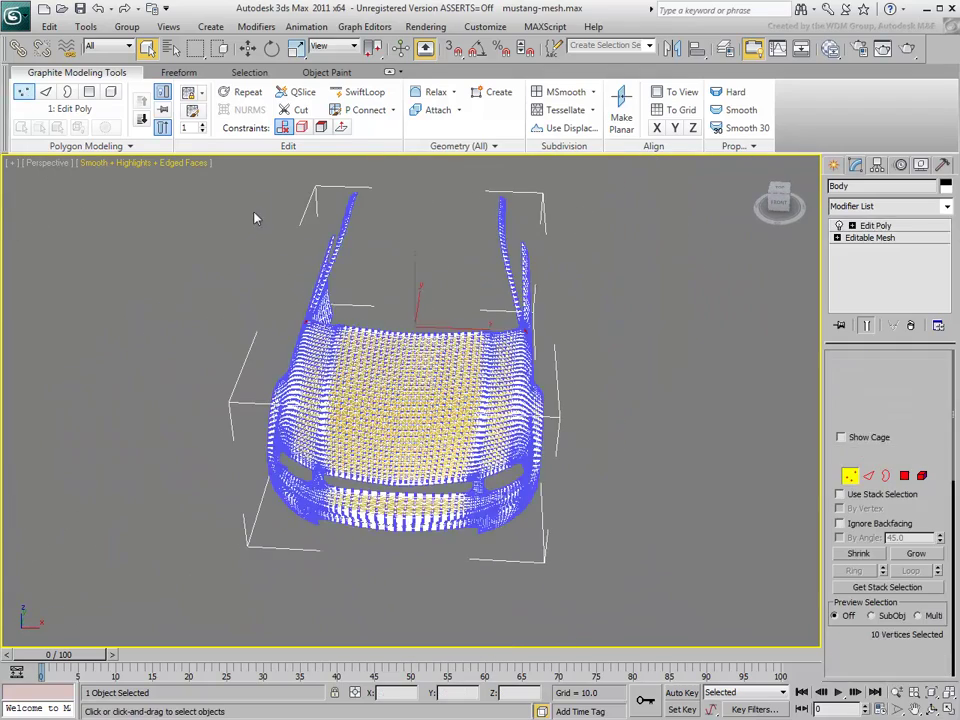
pyautogui.moveTo(231, 178); pyautogui.dragTo(381, 609)
pyautogui.press('Delete')
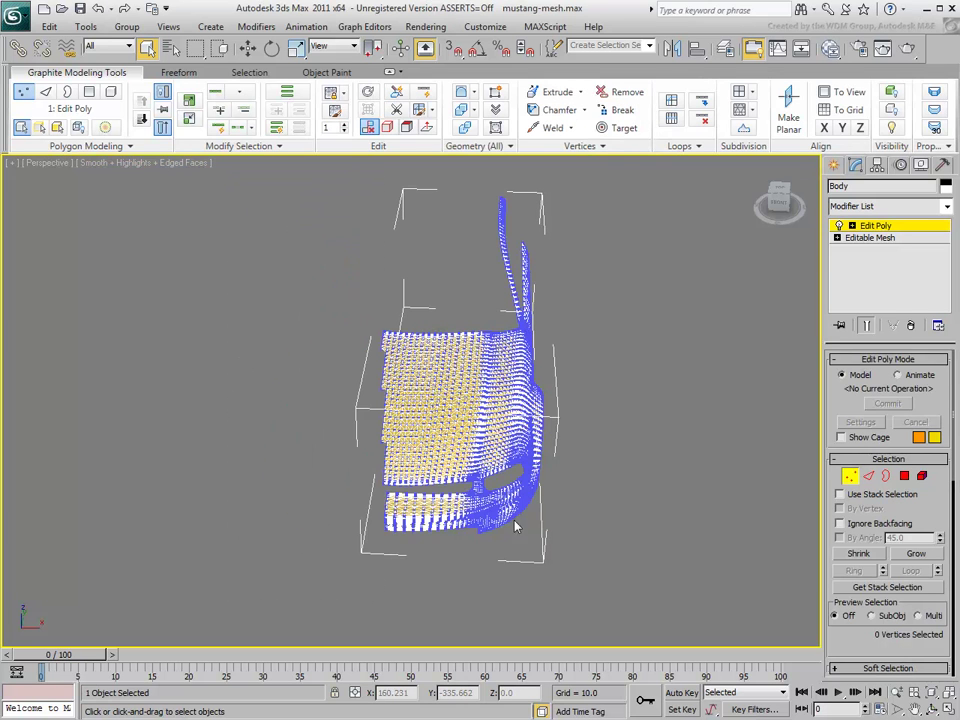
# Leave Vertex mode and zoom in on the remaining half's door
pyautogui.keyDown('alt'); pyautogui.moveTo(520, 528); pyautogui.dragTo(481, 463, button='middle'); pyautogui.keyUp('alt')
pyautogui.scroll(6, 481, 463)
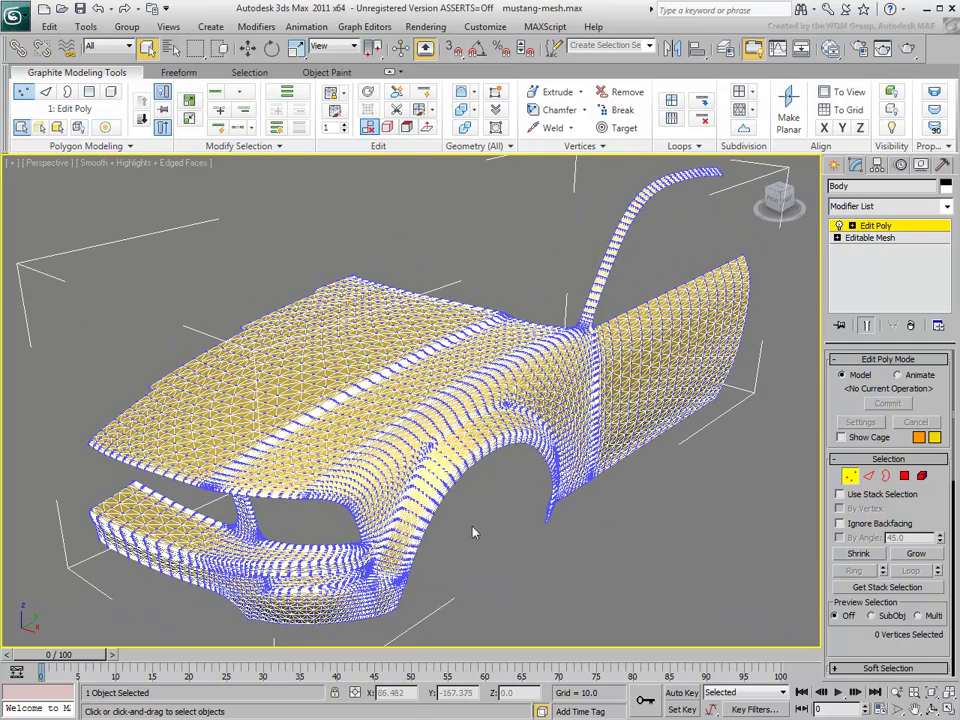
pyautogui.click(22, 91)
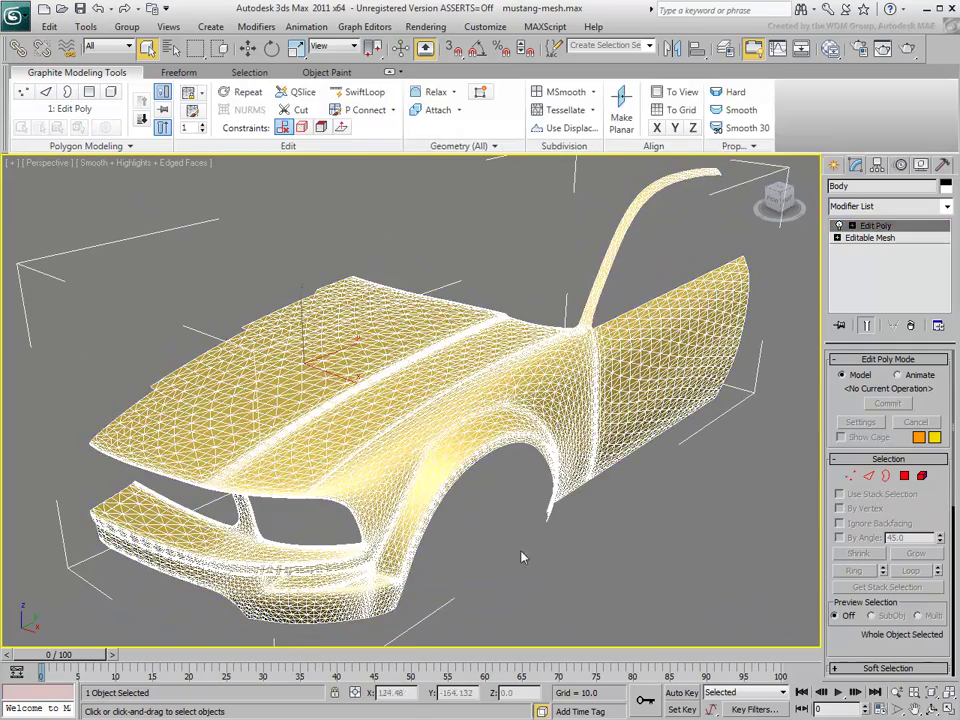
pyautogui.scroll(4, 561, 574)
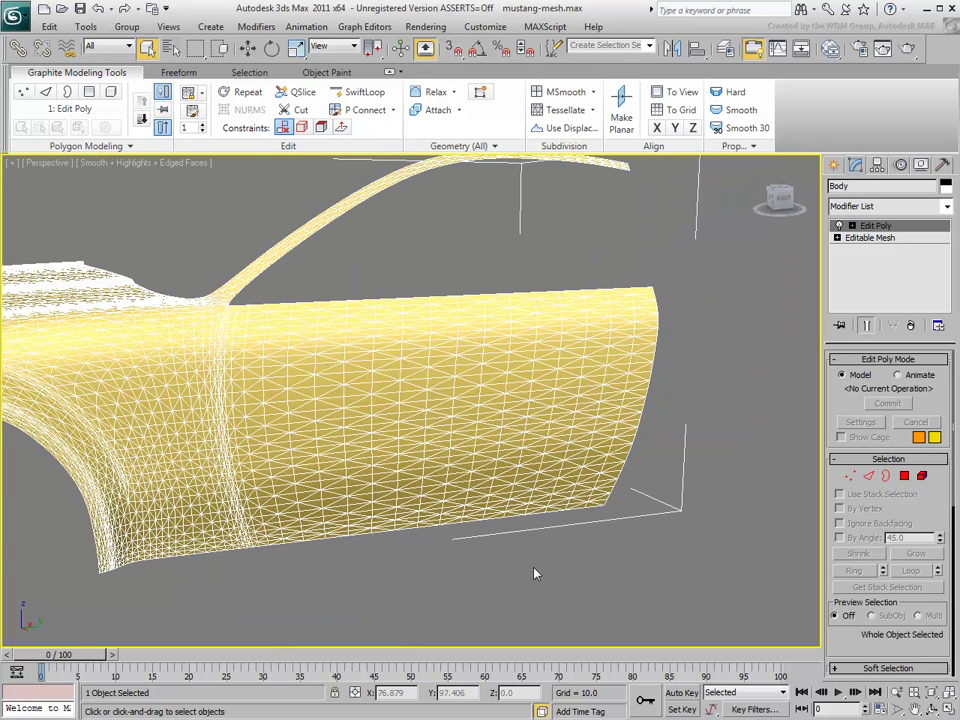
# Set Freeform PolyDraw to On: Surface and pick the Body as the drawing surface
pyautogui.click(179, 72)
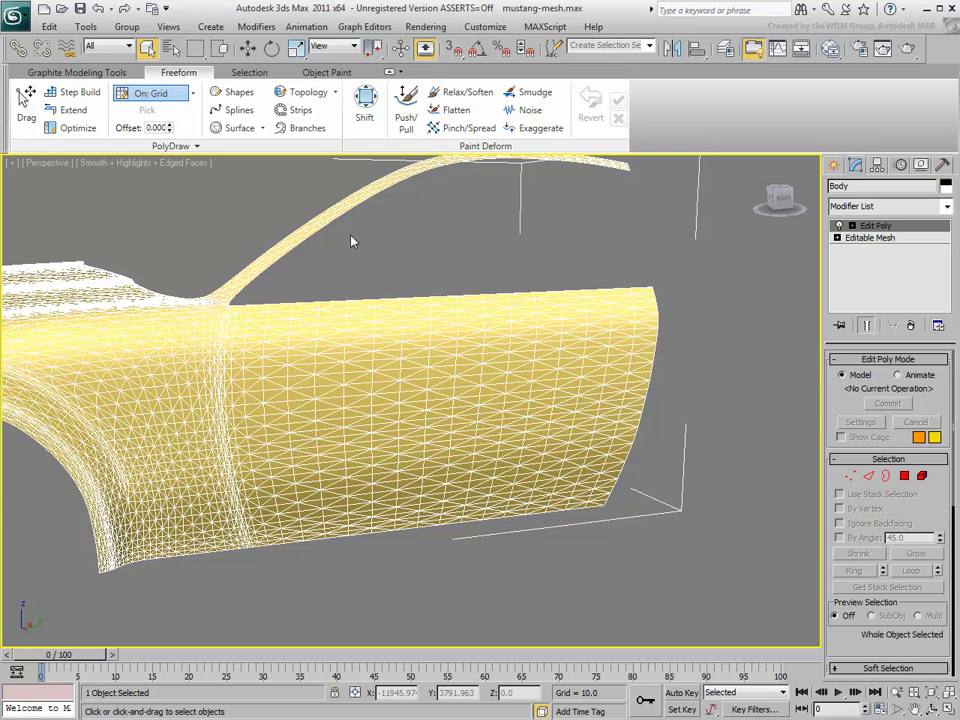
pyautogui.click(186, 94)
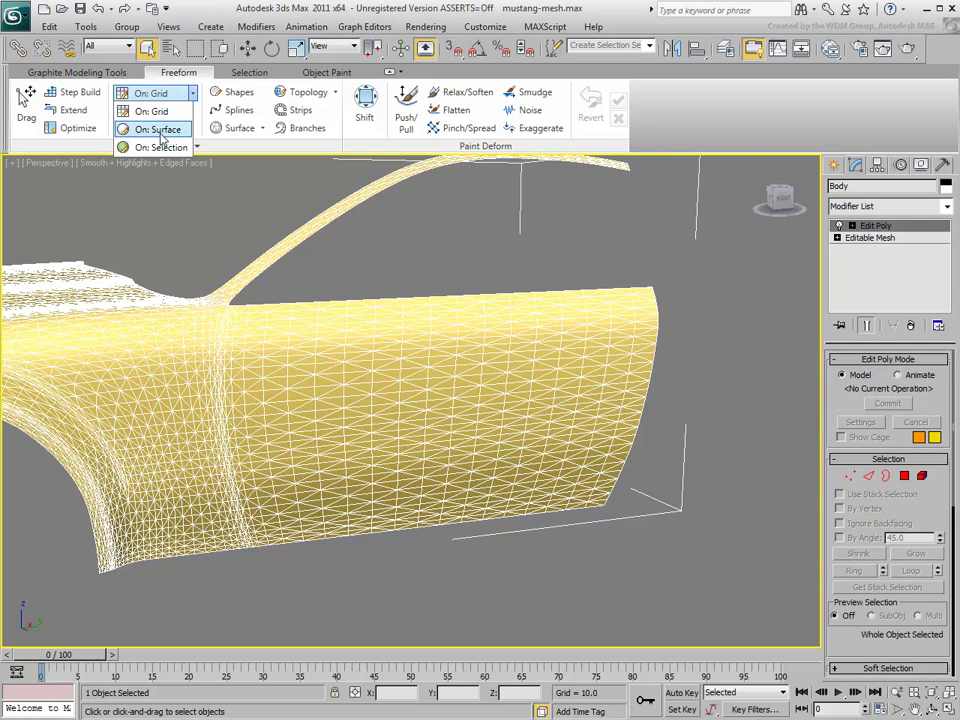
pyautogui.click(159, 131)
pyautogui.click(150, 113)
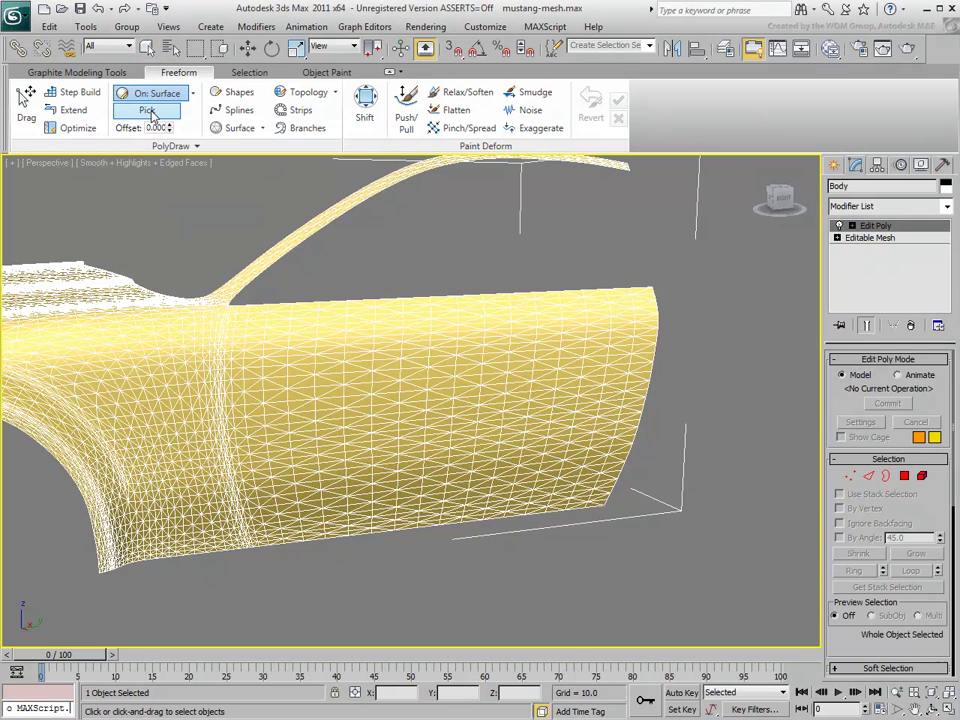
pyautogui.click(347, 360)
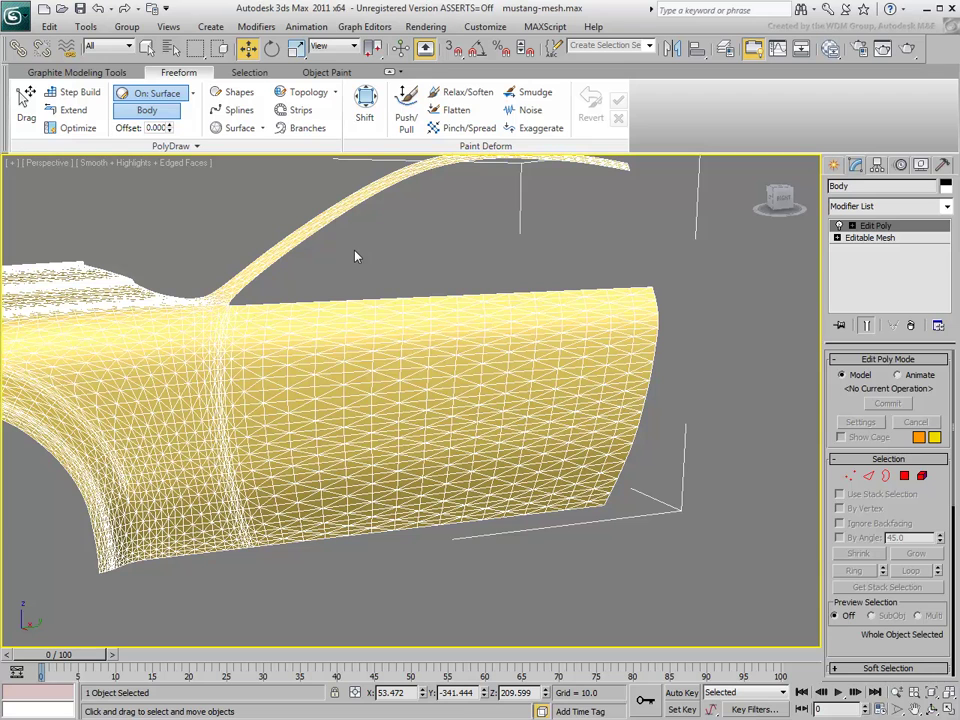
# Create a new empty PolyDraw object, Box001, and set the Offset to 4.000
pyautogui.click(197, 147)
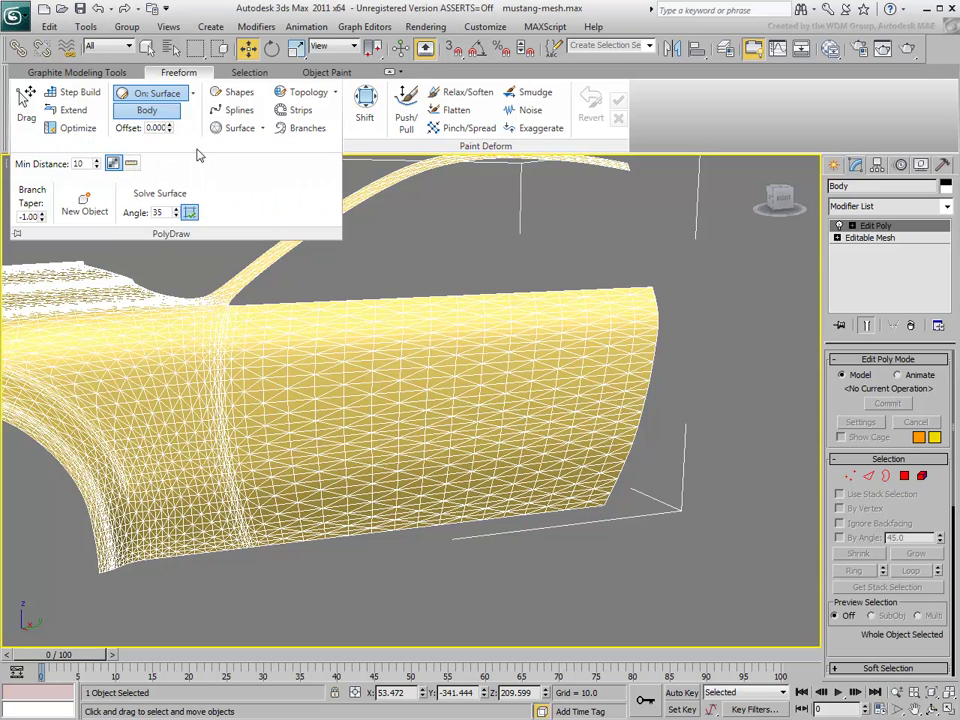
pyautogui.click(86, 214)
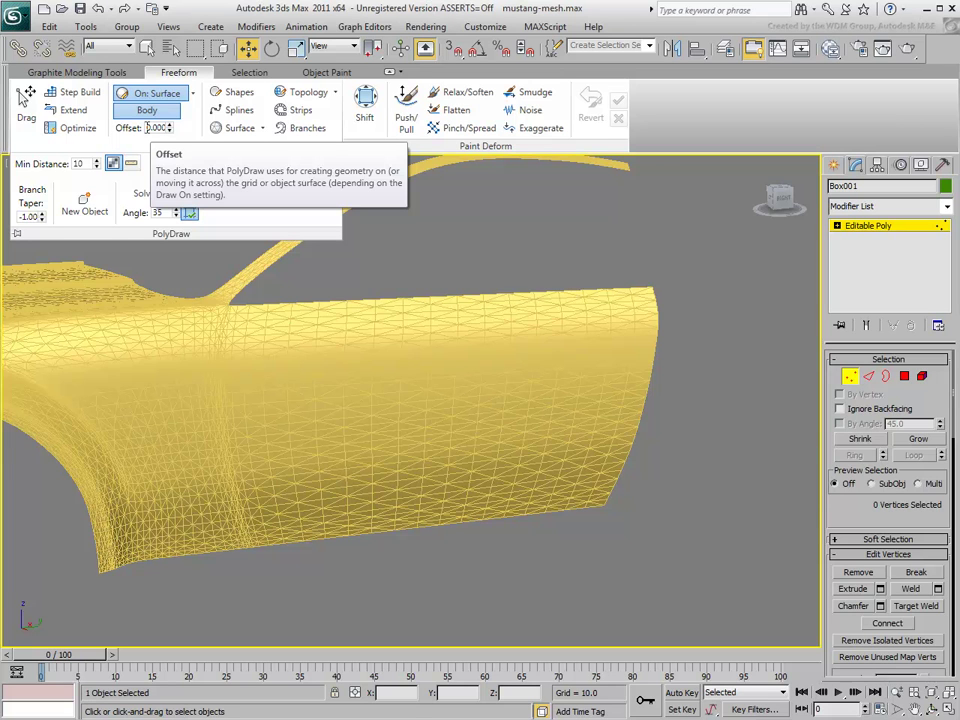
pyautogui.doubleClick(148, 127)
pyautogui.write('4')
pyautogui.press('Return')
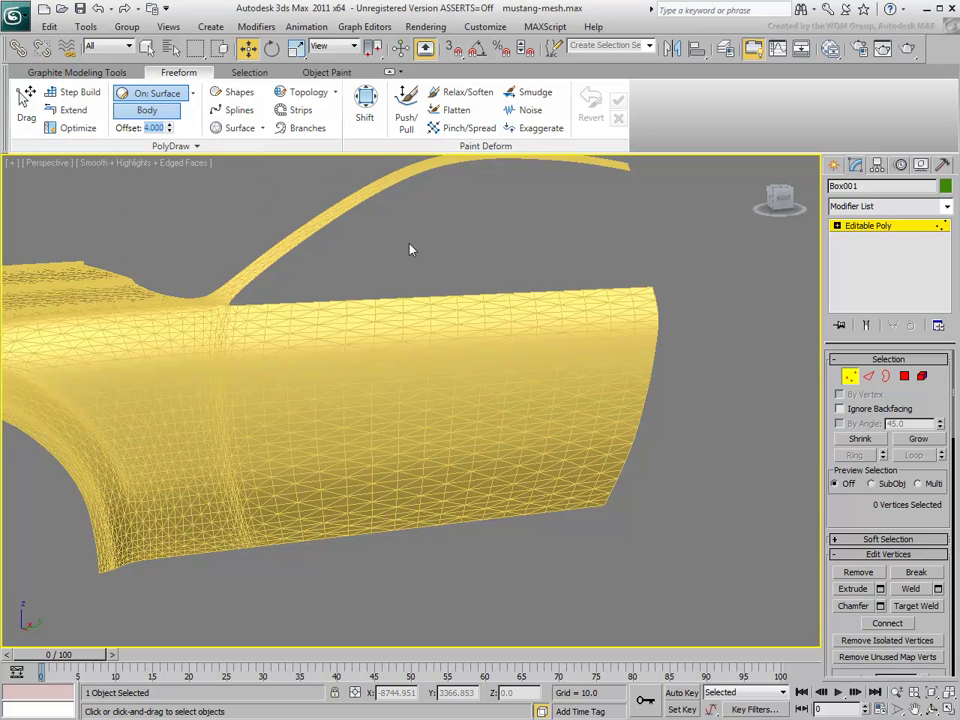
# Draw five vertical Topology strokes across the door, redrawing the right-edge stroke
pyautogui.click(310, 93)
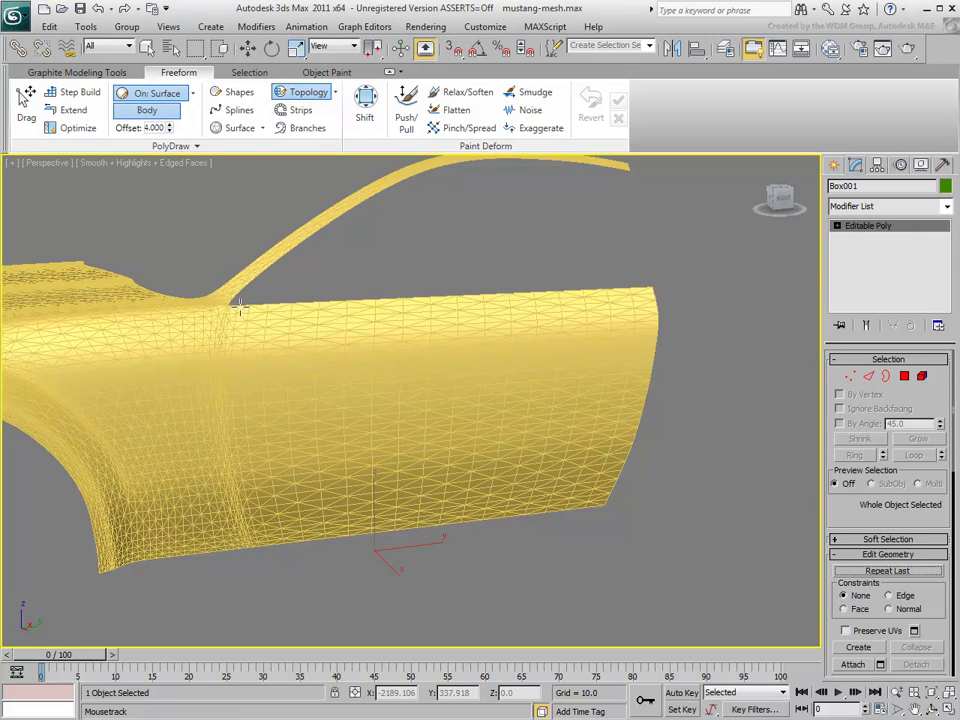
pyautogui.moveTo(242, 302)
pyautogui.mouseDown()
pyautogui.moveTo(232, 431)
pyautogui.moveTo(257, 545)
pyautogui.mouseUp()
pyautogui.moveTo(333, 300); pyautogui.dragTo(332, 530)
pyautogui.moveTo(433, 296); pyautogui.dragTo(433, 520)
pyautogui.moveTo(540, 292); pyautogui.dragTo(524, 515)
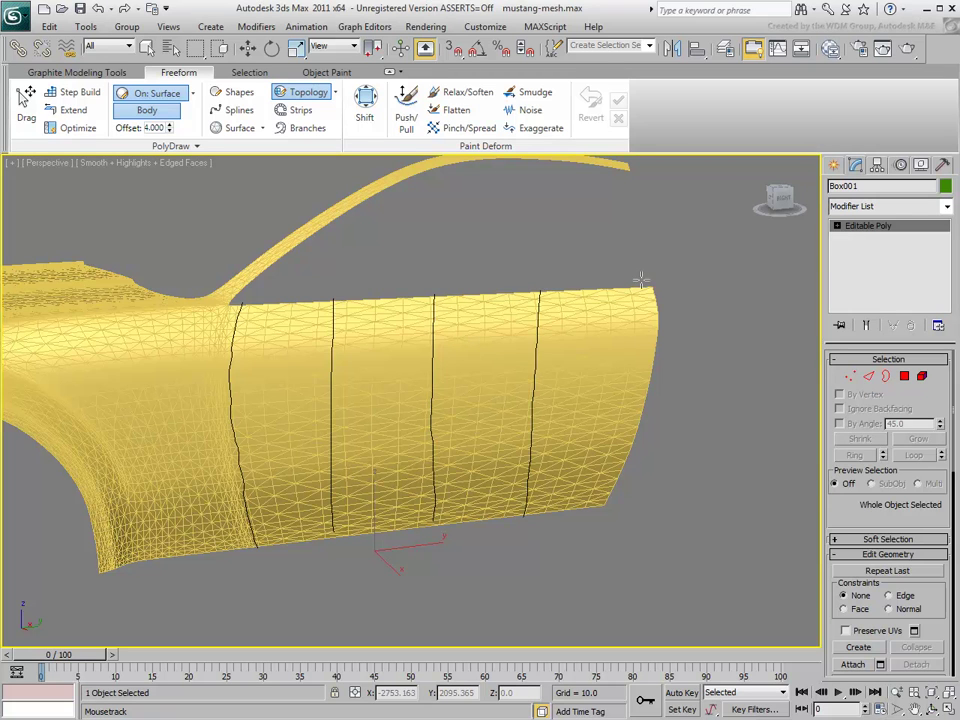
pyautogui.moveTo(641, 295)
pyautogui.mouseDown()
pyautogui.moveTo(638, 325)
pyautogui.moveTo(609, 379)
pyautogui.moveTo(609, 424)
pyautogui.mouseUp()
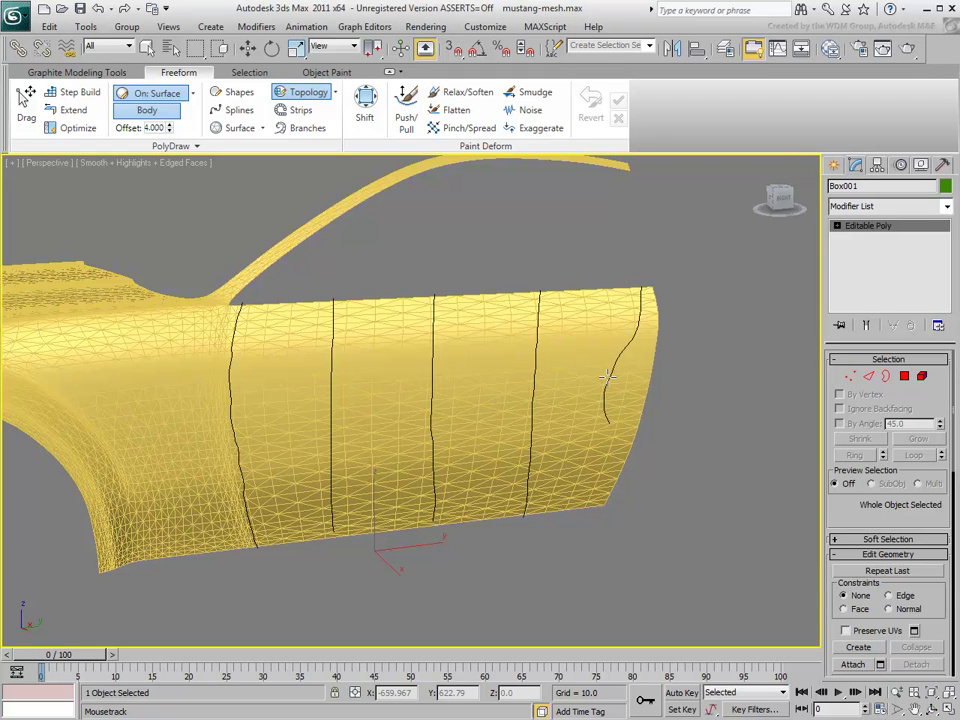
pyautogui.hotkey('ctrl', 'z')
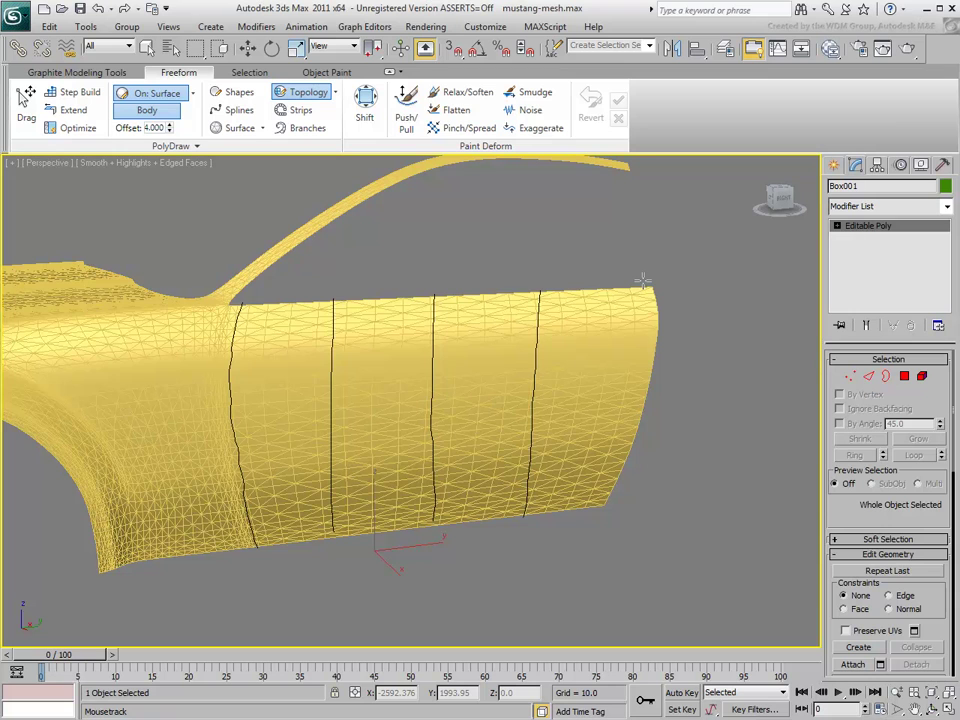
pyautogui.moveTo(645, 320)
pyautogui.mouseDown()
pyautogui.moveTo(634, 400)
pyautogui.moveTo(602, 500)
pyautogui.mouseUp()
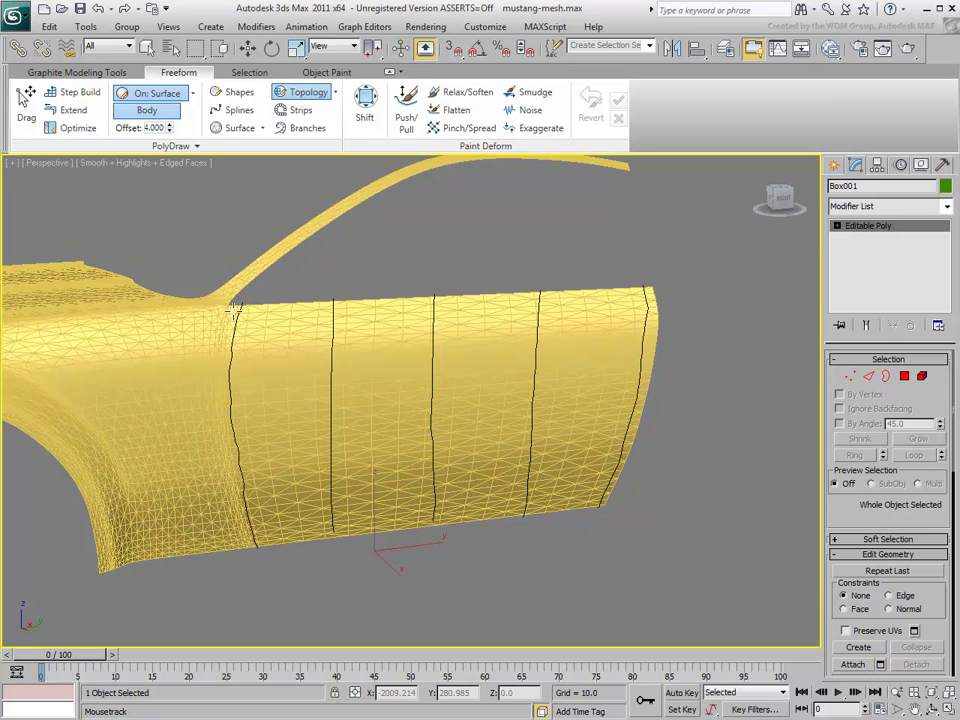
# Draw horizontal strokes across the door to fill rows of quad polygons
pyautogui.moveTo(232, 310); pyautogui.dragTo(655, 290)
pyautogui.moveTo(228, 368); pyautogui.dragTo(677, 346)
pyautogui.moveTo(230, 422); pyautogui.dragTo(648, 407)
pyautogui.moveTo(228, 470); pyautogui.dragTo(654, 441)
pyautogui.moveTo(240, 515)
pyautogui.mouseDown()
pyautogui.moveTo(577, 483)
pyautogui.moveTo(610, 498)
pyautogui.mouseUp()
pyautogui.moveTo(253, 546); pyautogui.dragTo(460, 520)
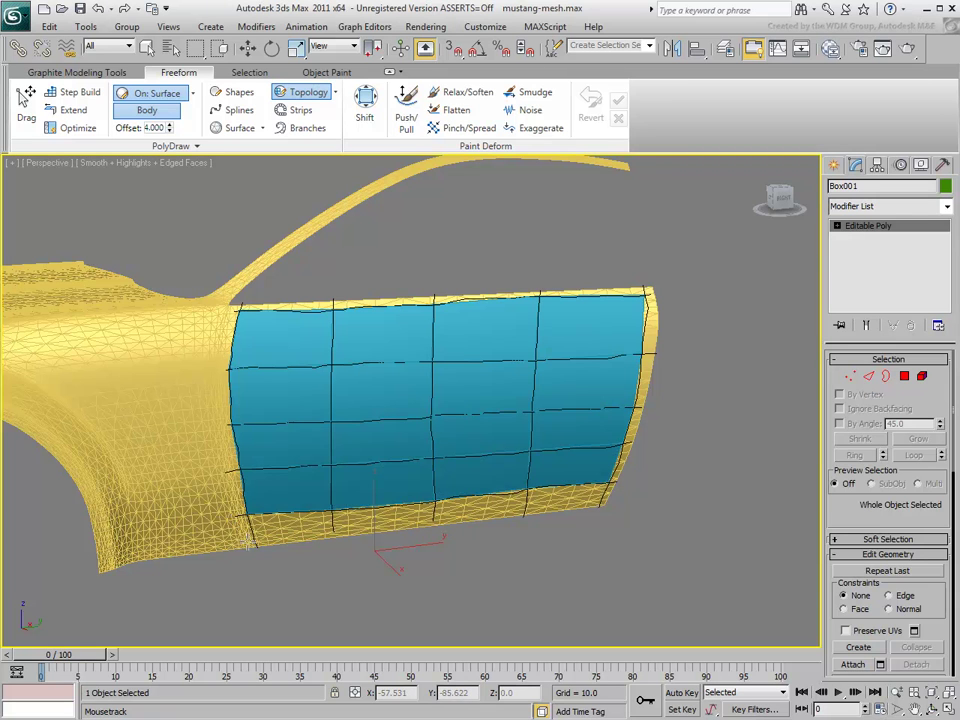
# Redraw the stroke below the door and draw four lengthwise guide strokes on the hood
pyautogui.moveTo(250, 540); pyautogui.dragTo(587, 505)
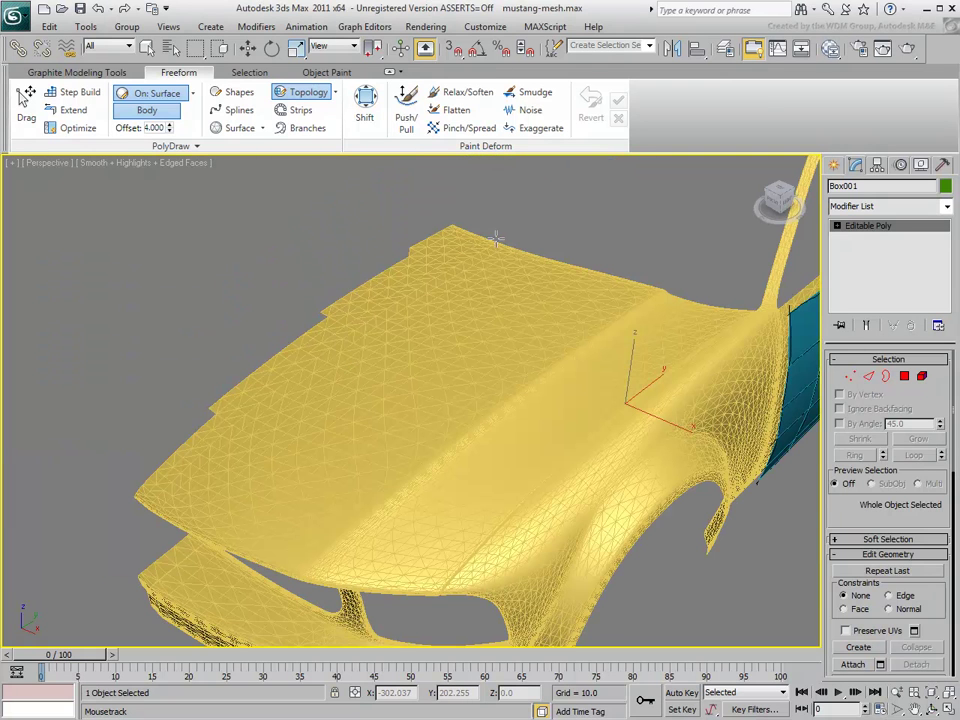
pyautogui.moveTo(492, 243)
pyautogui.mouseDown()
pyautogui.moveTo(330, 356)
pyautogui.moveTo(171, 486)
pyautogui.mouseUp()
pyautogui.keyDown('alt'); pyautogui.moveTo(514, 317); pyautogui.dragTo(578, 242, button='middle'); pyautogui.keyUp('alt')
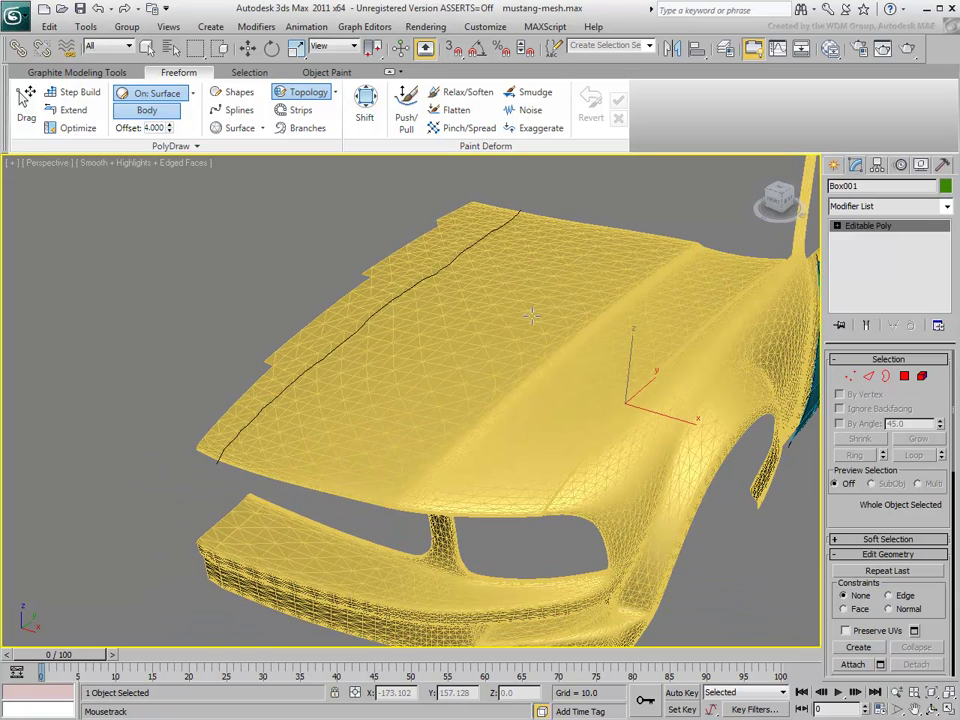
pyautogui.moveTo(575, 212)
pyautogui.mouseDown()
pyautogui.moveTo(430, 330)
pyautogui.moveTo(295, 482)
pyautogui.mouseUp()
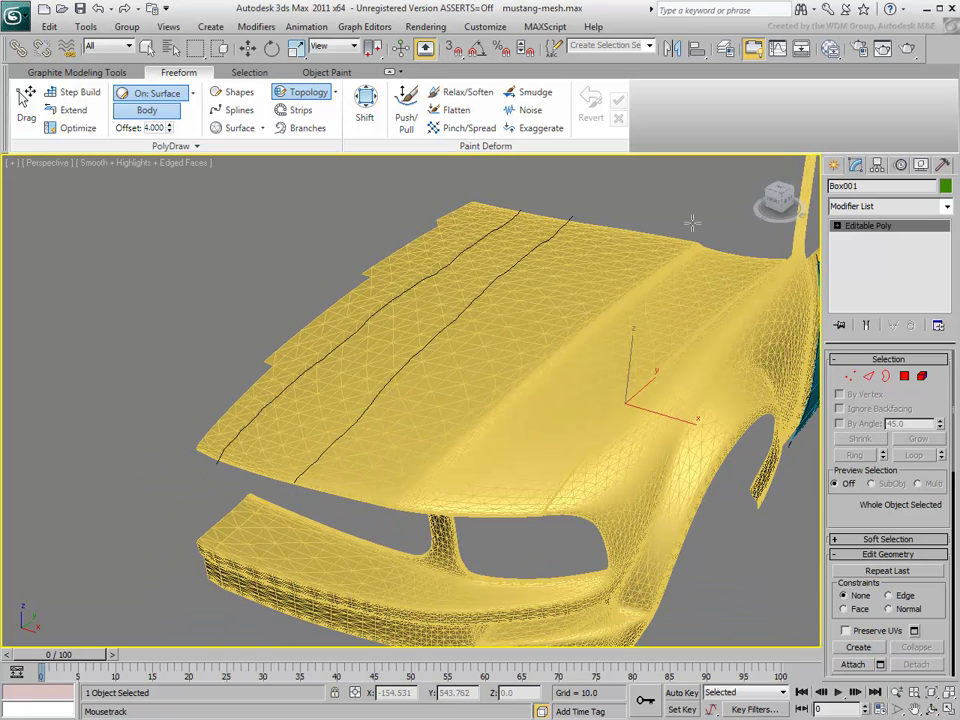
pyautogui.moveTo(672, 243)
pyautogui.mouseDown()
pyautogui.moveTo(493, 397)
pyautogui.moveTo(387, 508)
pyautogui.mouseUp()
pyautogui.moveTo(704, 250)
pyautogui.mouseDown()
pyautogui.moveTo(585, 337)
pyautogui.moveTo(403, 515)
pyautogui.mouseUp()
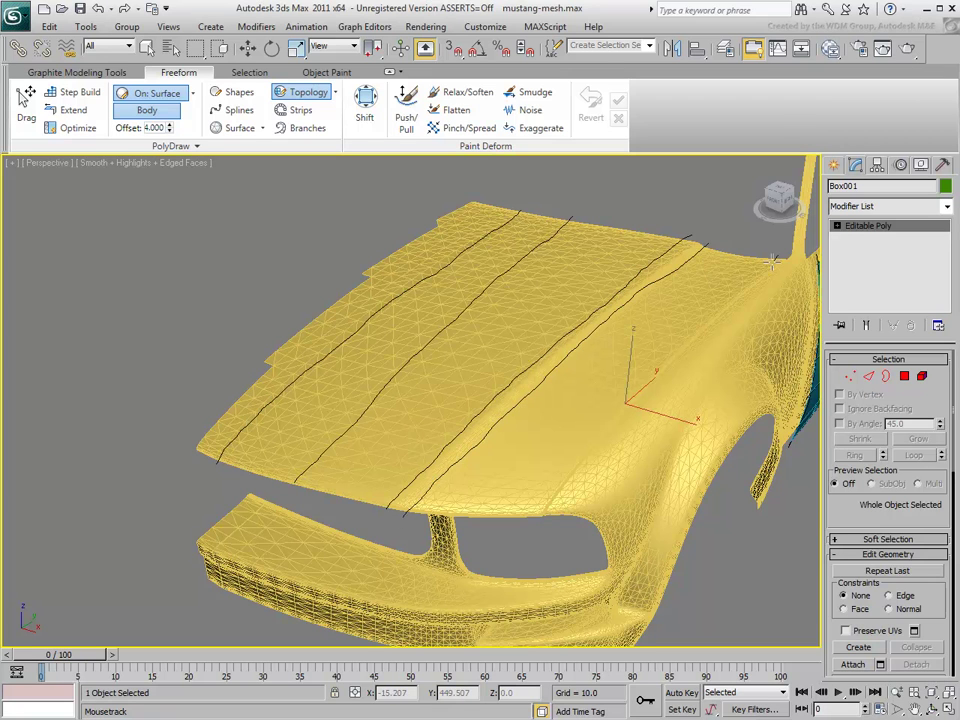
pyautogui.moveTo(778, 257)
pyautogui.mouseDown()
pyautogui.moveTo(633, 387)
pyautogui.moveTo(528, 528)
pyautogui.mouseUp()
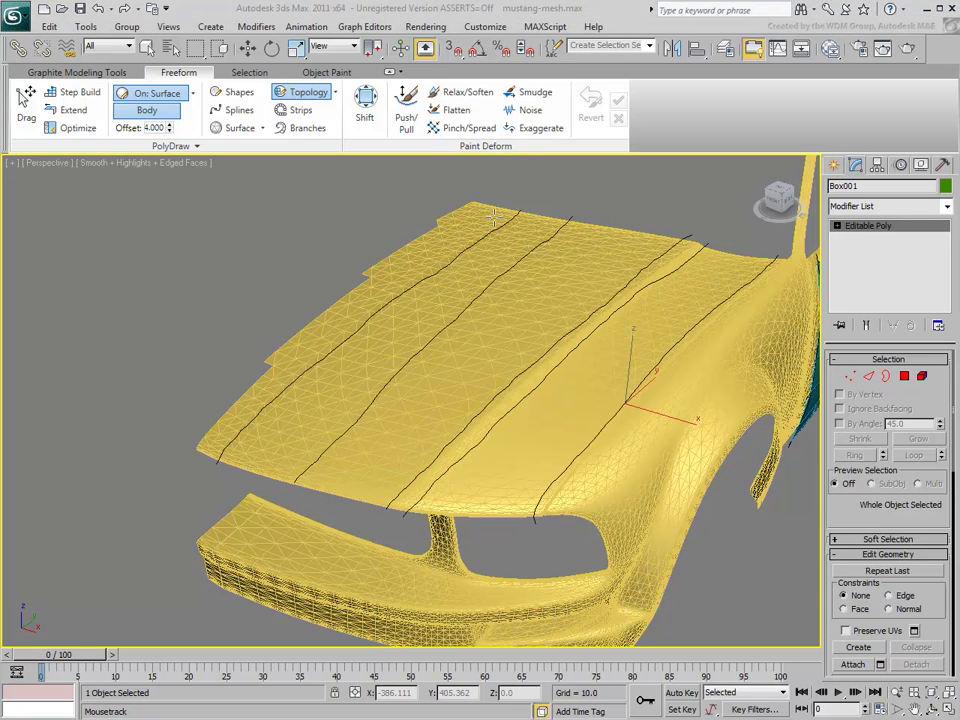
# Draw crosswise strokes over the hood to fill its rows of quad polygons
pyautogui.moveTo(496, 214); pyautogui.dragTo(772, 262)
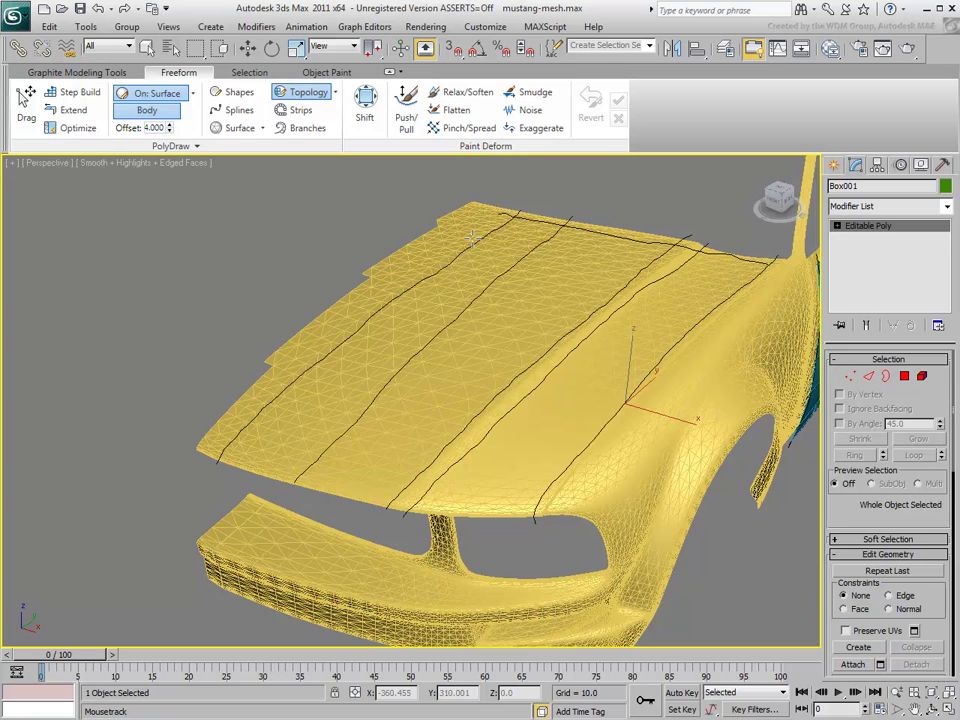
pyautogui.moveTo(460, 243); pyautogui.dragTo(748, 285)
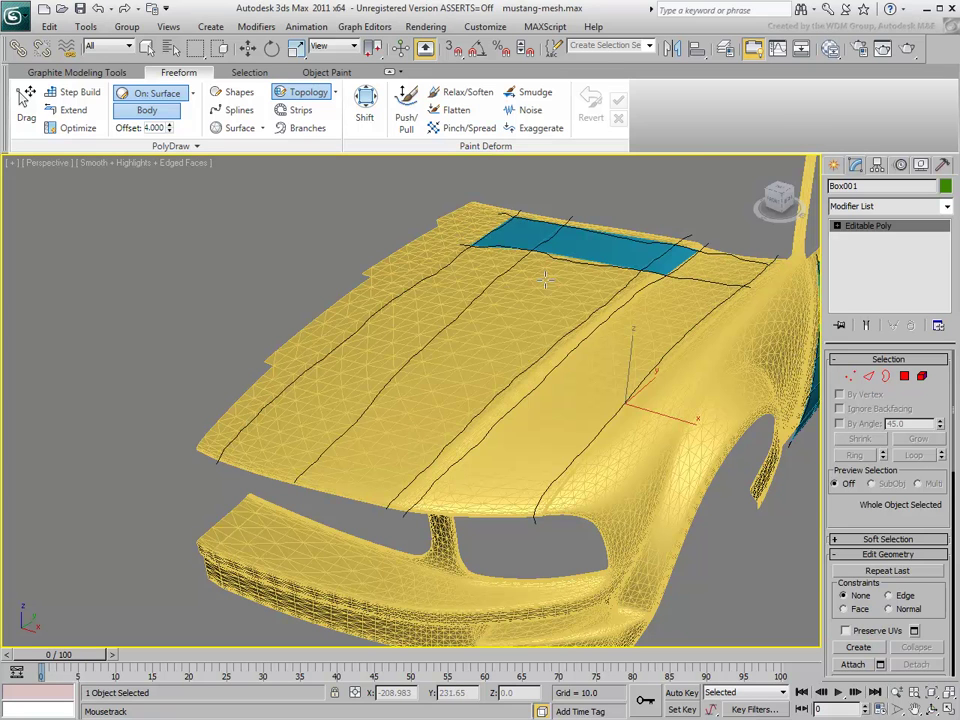
pyautogui.moveTo(430, 272); pyautogui.dragTo(713, 320)
pyautogui.moveTo(366, 306)
pyautogui.mouseDown()
pyautogui.moveTo(381, 320)
pyautogui.moveTo(667, 372)
pyautogui.mouseUp()
pyautogui.moveTo(300, 366); pyautogui.dragTo(652, 418)
pyautogui.moveTo(255, 408)
pyautogui.mouseDown()
pyautogui.moveTo(406, 449)
pyautogui.moveTo(588, 463)
pyautogui.mouseUp()
pyautogui.moveTo(217, 451); pyautogui.dragTo(387, 495)
pyautogui.moveTo(472, 503); pyautogui.dragTo(588, 505)
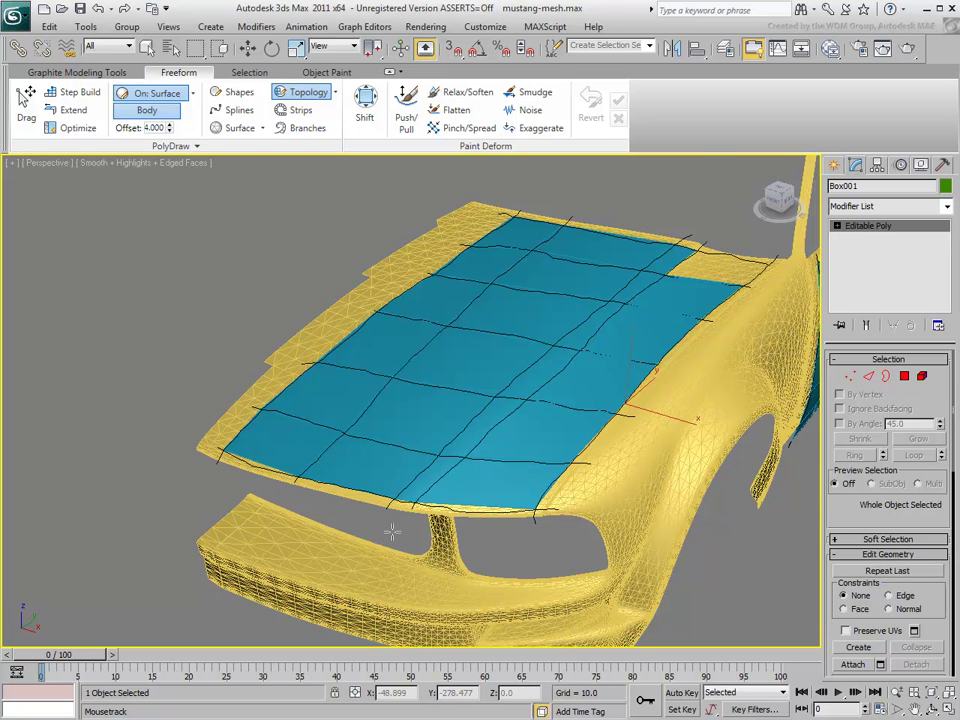
pyautogui.scroll(6, 392, 531)
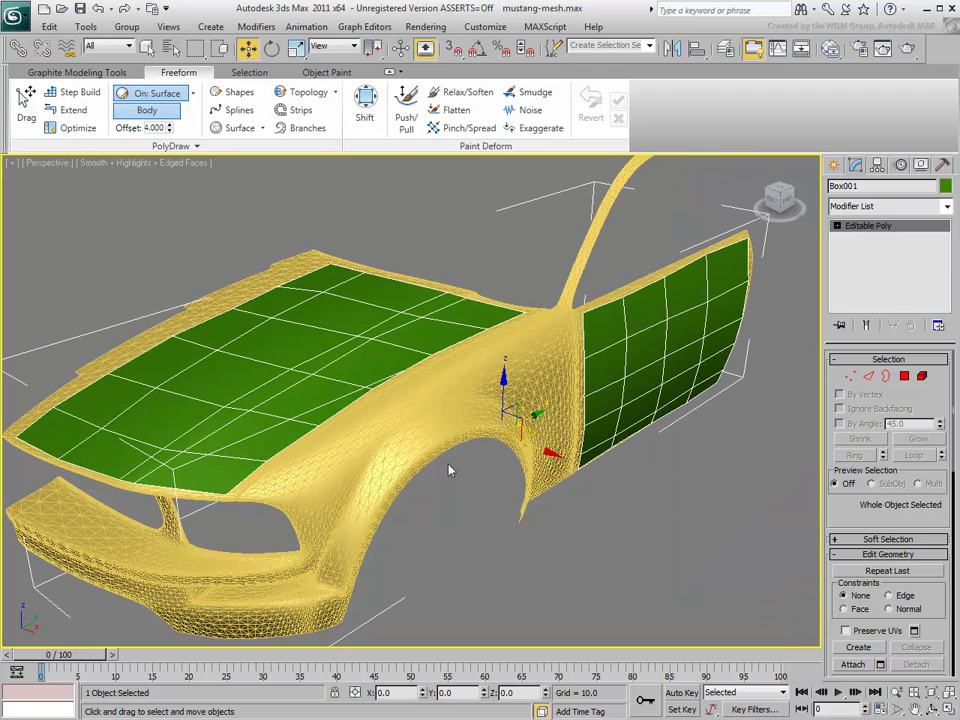
# Draw two guide strokes along the fender's top crease and trace its rear edge
pyautogui.moveTo(506, 396)
pyautogui.mouseDown()
pyautogui.moveTo(508, 405)
pyautogui.moveTo(506, 393)
pyautogui.mouseUp()
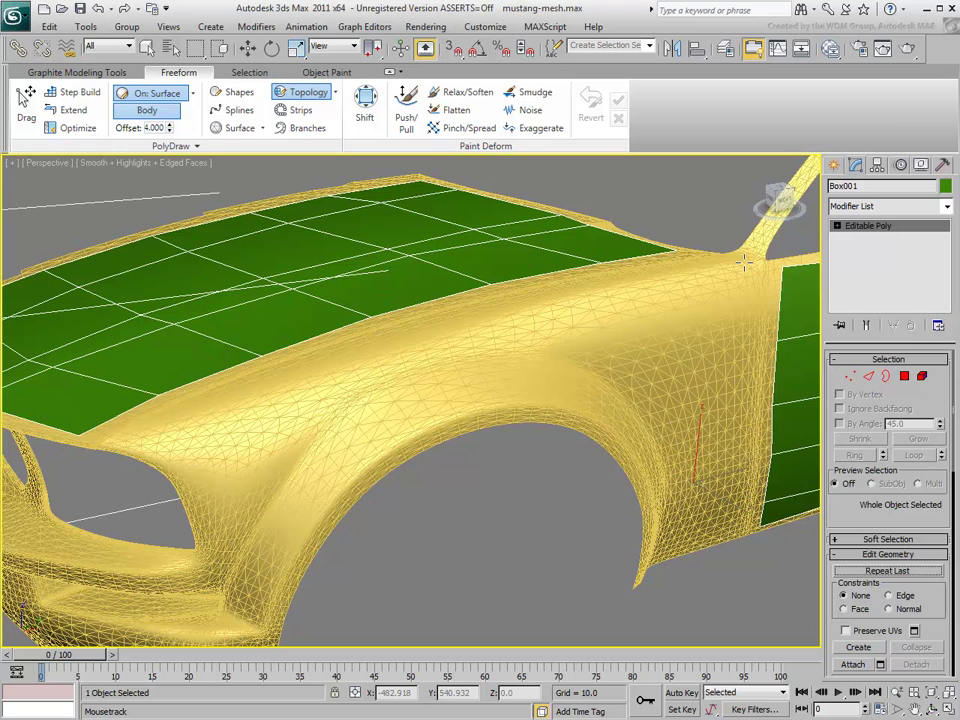
pyautogui.moveTo(745, 262)
pyautogui.mouseDown()
pyautogui.moveTo(426, 332)
pyautogui.moveTo(230, 402)
pyautogui.moveTo(173, 437)
pyautogui.mouseUp()
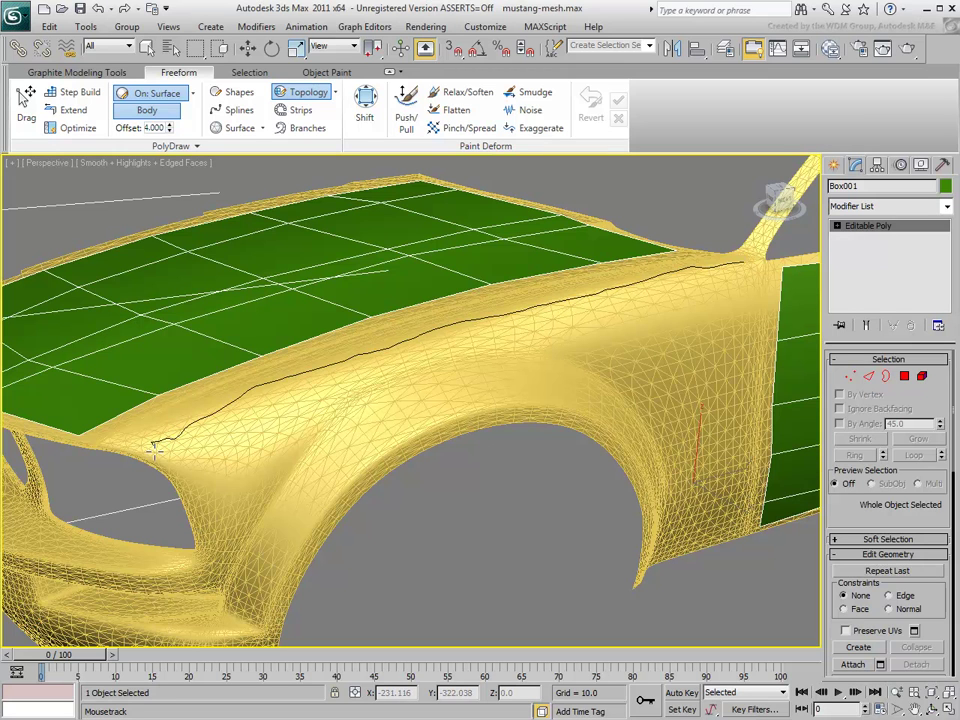
pyautogui.moveTo(757, 282)
pyautogui.mouseDown()
pyautogui.moveTo(589, 306)
pyautogui.moveTo(172, 460)
pyautogui.mouseUp()
pyautogui.moveTo(757, 349)
pyautogui.keyDown('alt'); pyautogui.mouseDown(button='middle')
pyautogui.moveTo(660, 430)
pyautogui.moveTo(560, 555)
pyautogui.mouseUp(button='middle'); pyautogui.keyUp('alt')
pyautogui.moveTo(560, 555)
pyautogui.mouseDown()
pyautogui.moveTo(545, 447)
pyautogui.moveTo(503, 381)
pyautogui.moveTo(465, 352)
pyautogui.moveTo(362, 322)
pyautogui.moveTo(256, 329)
pyautogui.moveTo(209, 348)
pyautogui.moveTo(155, 394)
pyautogui.moveTo(120, 442)
pyautogui.moveTo(118, 485)
pyautogui.mouseUp()
# Trace the wheel arch's outer and inner edges and add strokes from the door edge
pyautogui.moveTo(534, 560)
pyautogui.mouseDown()
pyautogui.moveTo(524, 508)
pyautogui.moveTo(490, 450)
pyautogui.moveTo(452, 403)
pyautogui.moveTo(408, 381)
pyautogui.moveTo(335, 369)
pyautogui.moveTo(239, 373)
pyautogui.moveTo(185, 398)
pyautogui.mouseUp()
pyautogui.scroll(3, 300, 390)
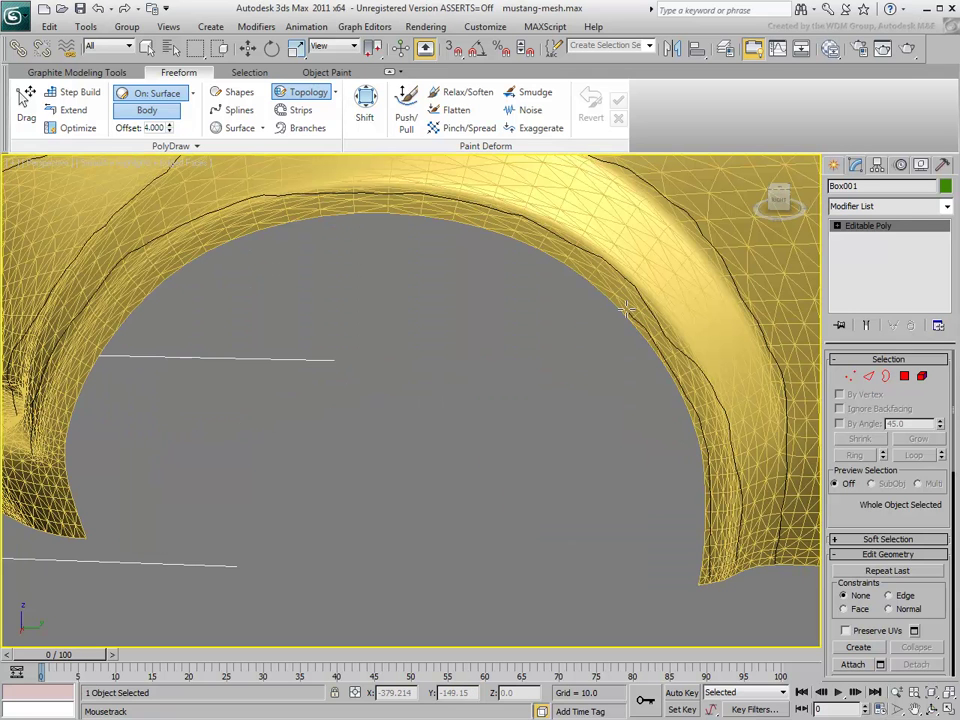
pyautogui.moveTo(492, 230)
pyautogui.mouseDown()
pyautogui.moveTo(330, 213)
pyautogui.moveTo(220, 240)
pyautogui.moveTo(114, 325)
pyautogui.moveTo(68, 385)
pyautogui.mouseUp()
pyautogui.scroll(-5, 377, 482)
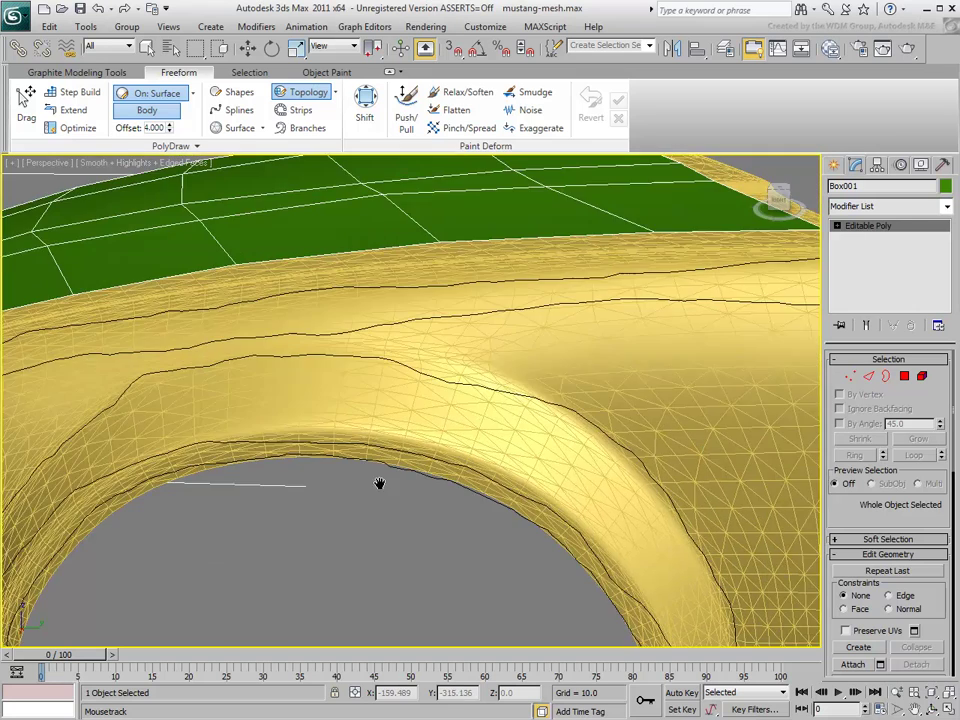
pyautogui.moveTo(614, 396)
pyautogui.mouseDown()
pyautogui.moveTo(498, 414)
pyautogui.moveTo(465, 463)
pyautogui.mouseUp()
pyautogui.moveTo(617, 447)
pyautogui.mouseDown()
pyautogui.moveTo(546, 460)
pyautogui.moveTo(562, 514)
pyautogui.mouseUp()
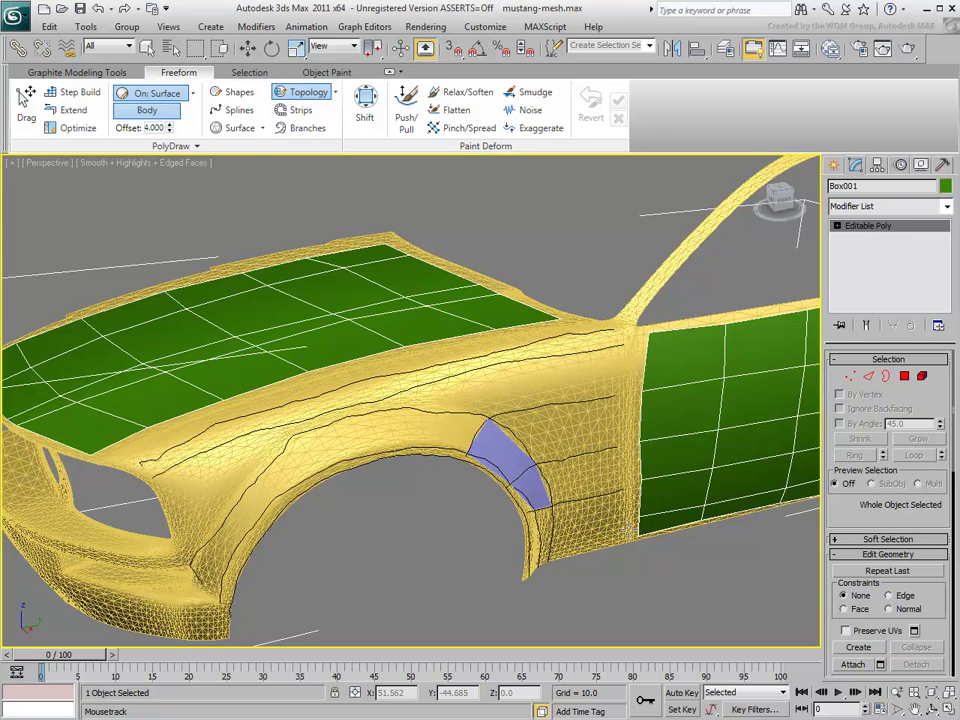
pyautogui.scroll(4, 570, 470)
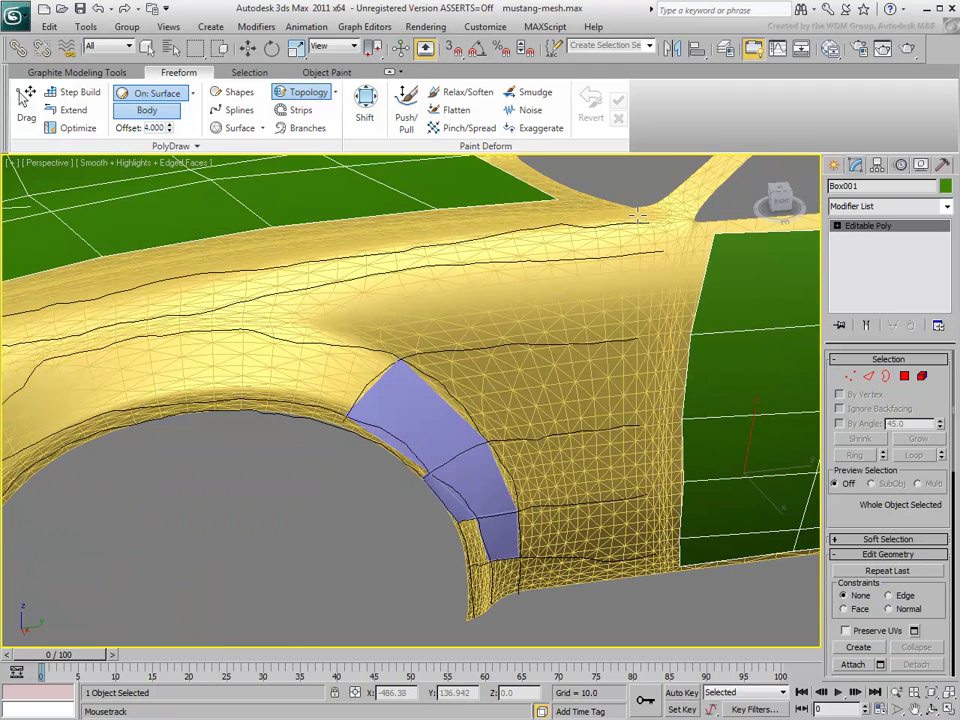
# Draw cross strokes near the door and over the wheel arch to fill fender quads
pyautogui.moveTo(637, 215); pyautogui.dragTo(638, 582)
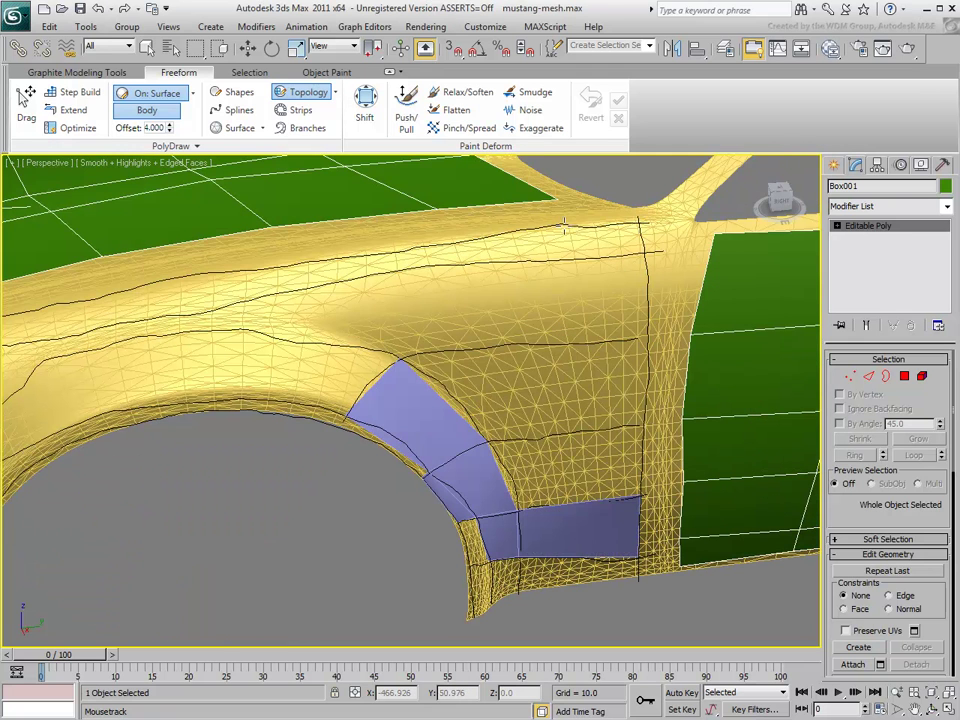
pyautogui.moveTo(595, 222)
pyautogui.mouseDown()
pyautogui.moveTo(600, 362)
pyautogui.moveTo(605, 570)
pyautogui.mouseUp()
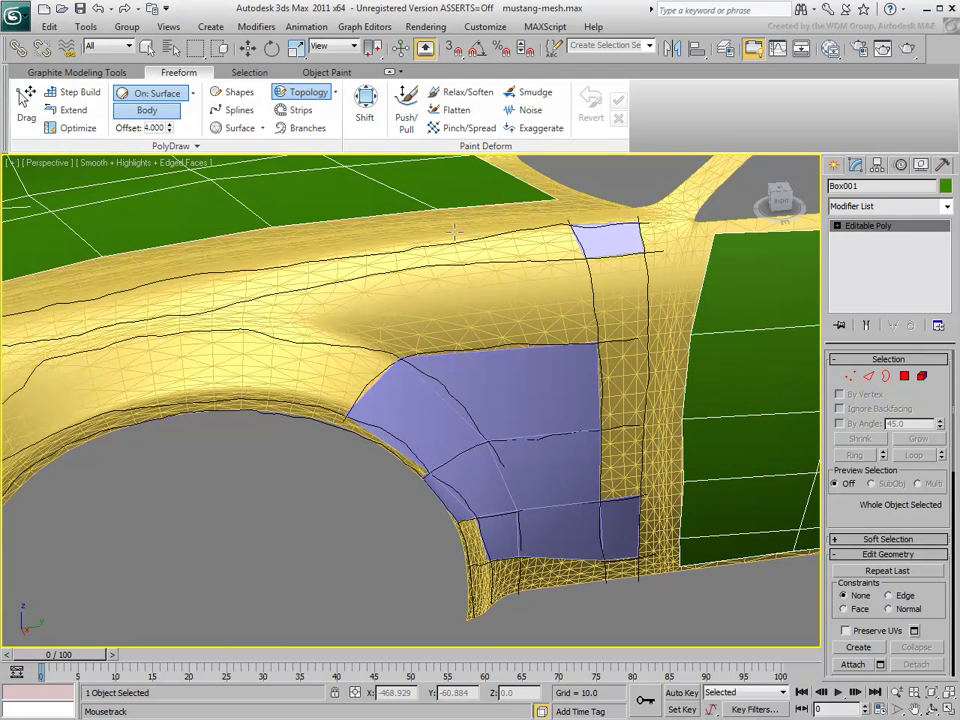
pyautogui.moveTo(455, 232)
pyautogui.mouseDown()
pyautogui.moveTo(503, 336)
pyautogui.moveTo(540, 477)
pyautogui.moveTo(553, 607)
pyautogui.mouseUp()
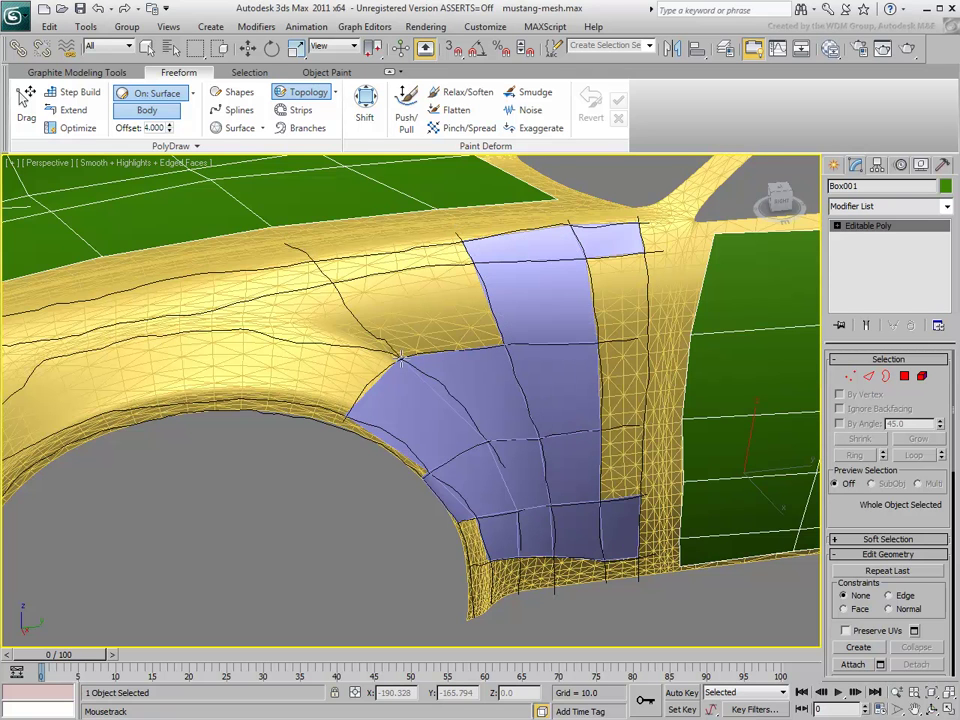
pyautogui.keyDown('alt'); pyautogui.moveTo(281, 386); pyautogui.dragTo(359, 342, button='middle'); pyautogui.keyUp('alt')
pyautogui.moveTo(303, 278); pyautogui.dragTo(456, 452)
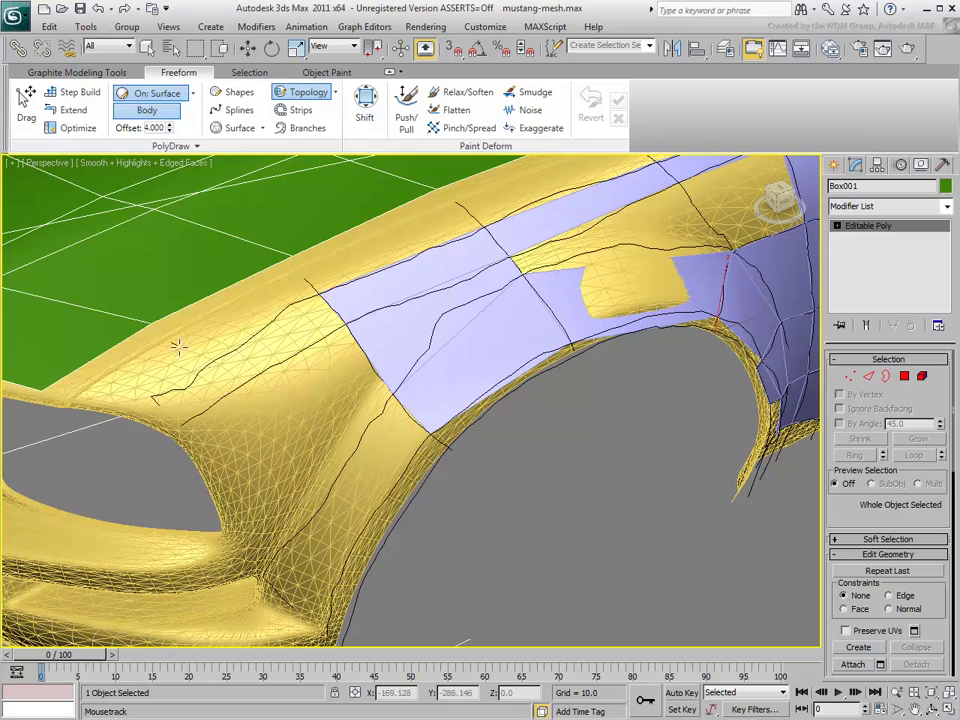
pyautogui.moveTo(189, 356)
pyautogui.mouseDown()
pyautogui.moveTo(232, 362)
pyautogui.moveTo(268, 396)
pyautogui.mouseUp()
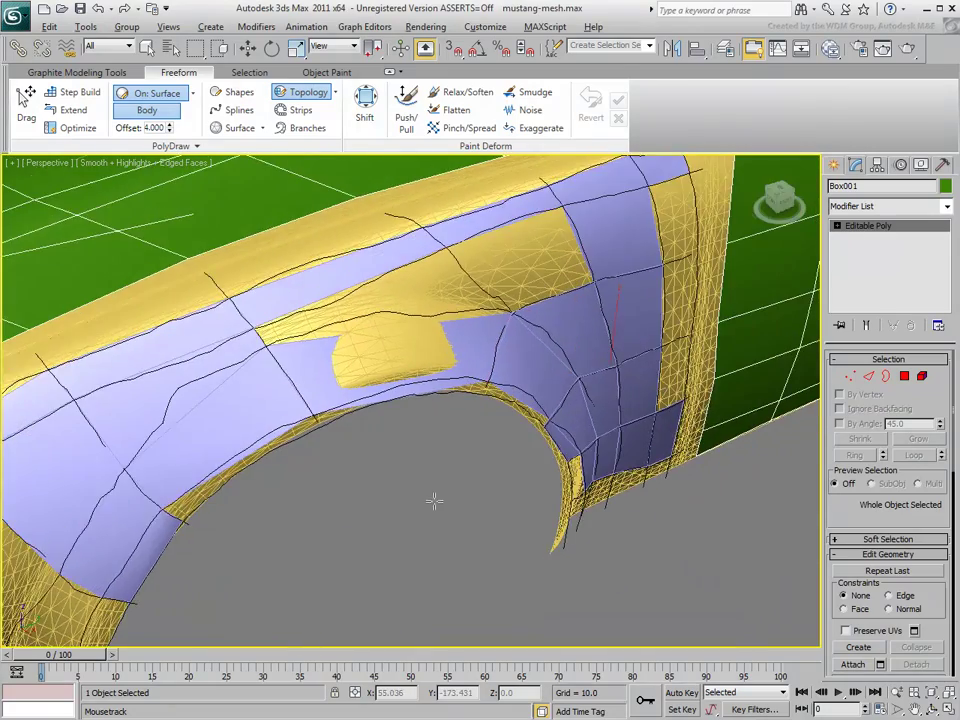